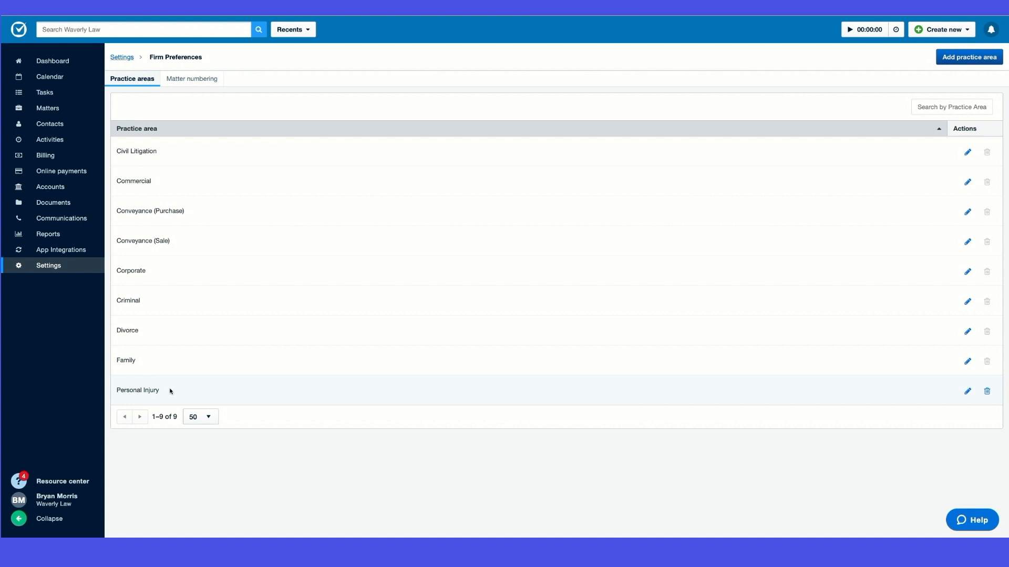
# - Open the matter stages board and show the stages for the Divorce practice area
pyautogui.click(48, 109)
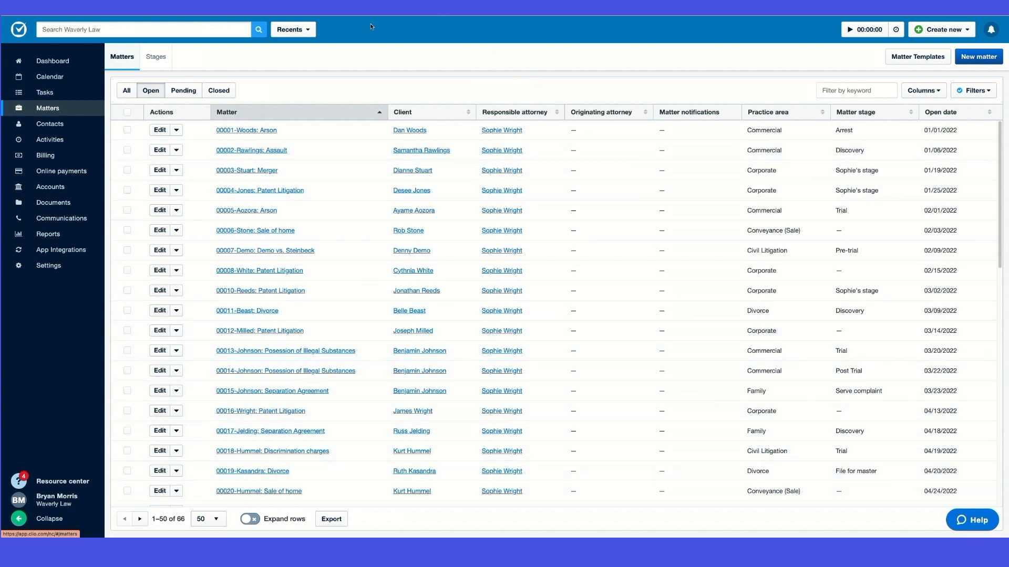
pyautogui.click(154, 57)
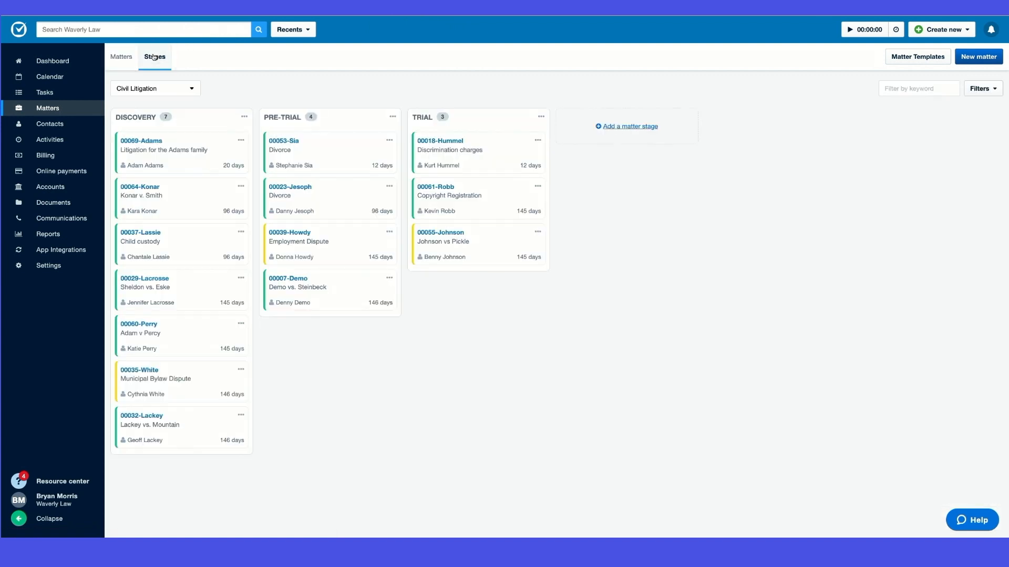
pyautogui.click(161, 89)
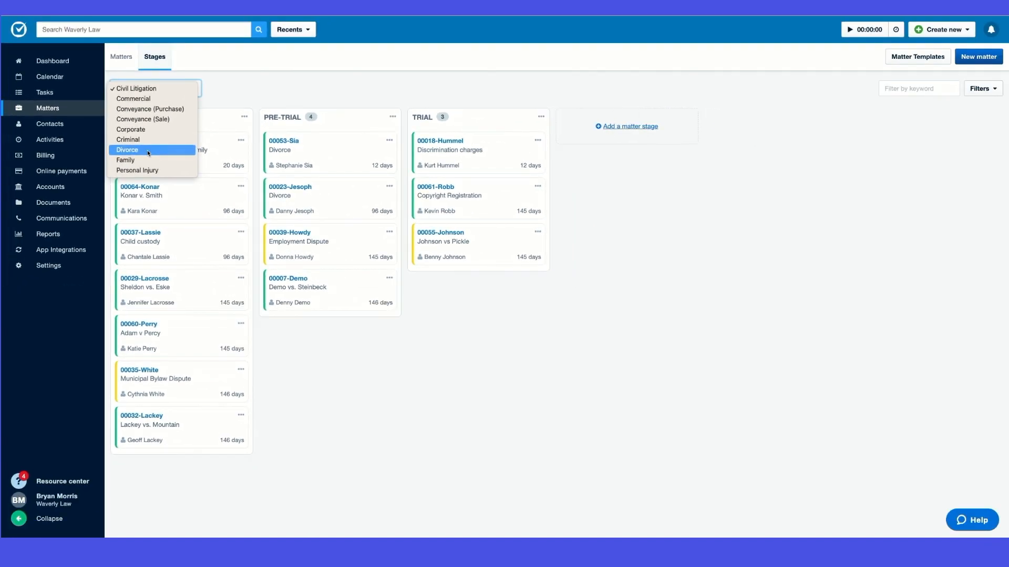
pyautogui.click(148, 152)
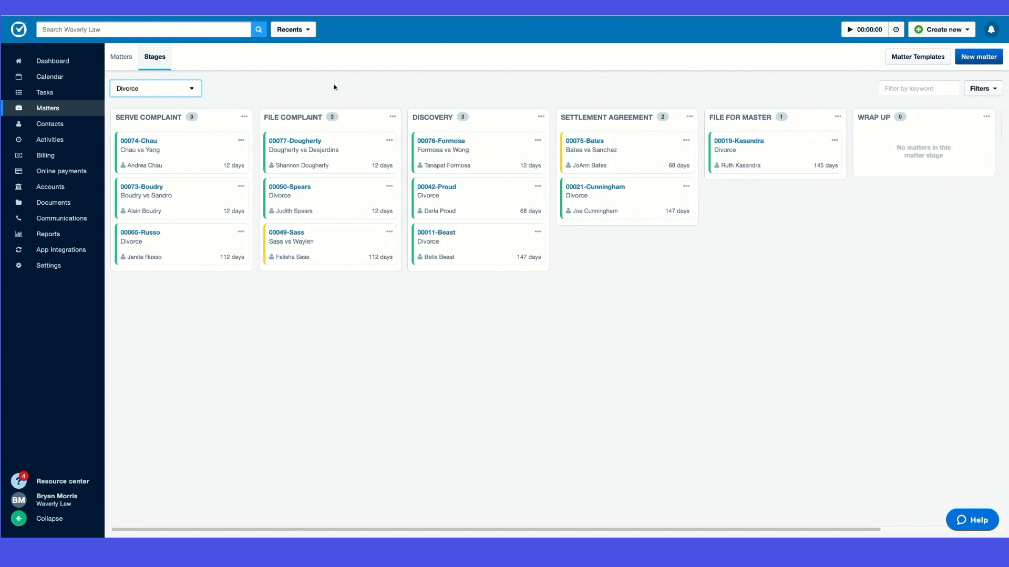
# - Switch the stages board to the Criminal practice area and add a matter stage named Arrest
pyautogui.click(192, 89)
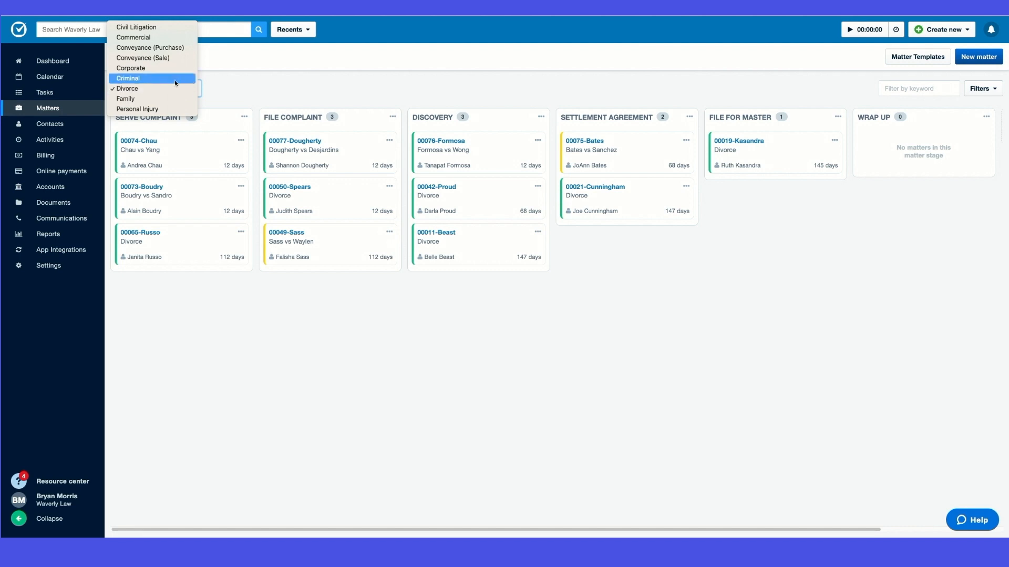
pyautogui.click(175, 80)
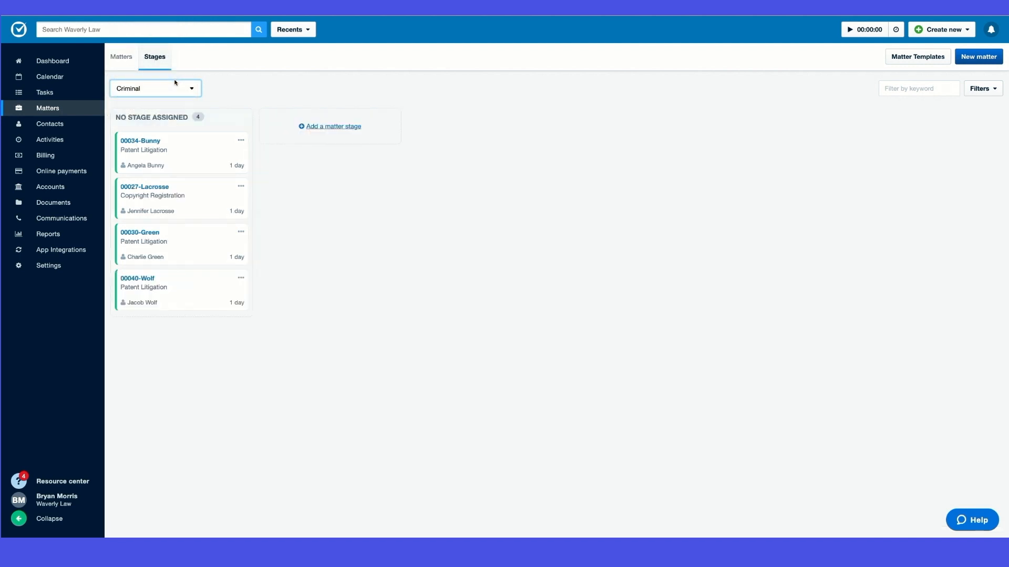
pyautogui.click(314, 128)
pyautogui.write('Arrest')
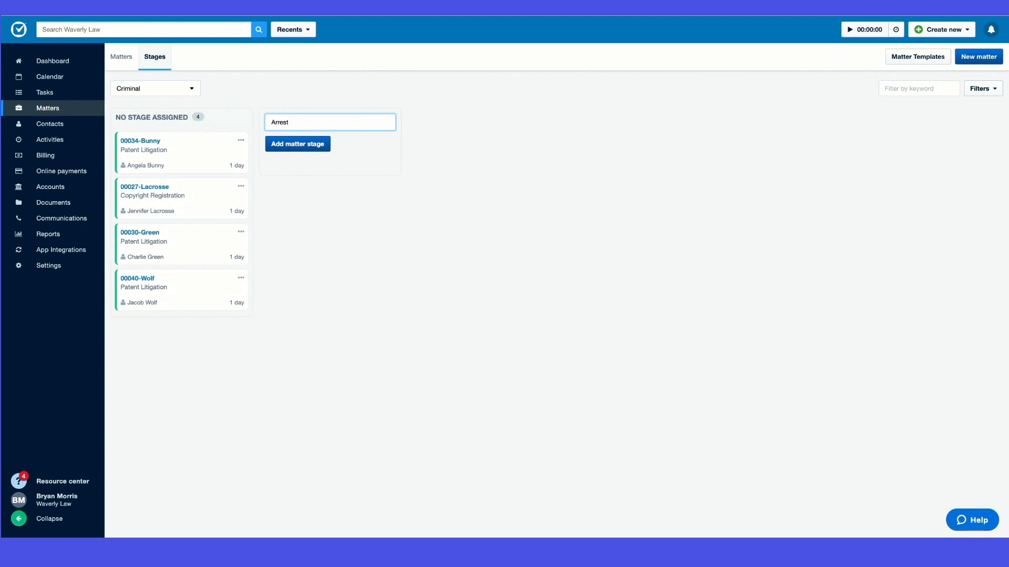
pyautogui.click(299, 144)
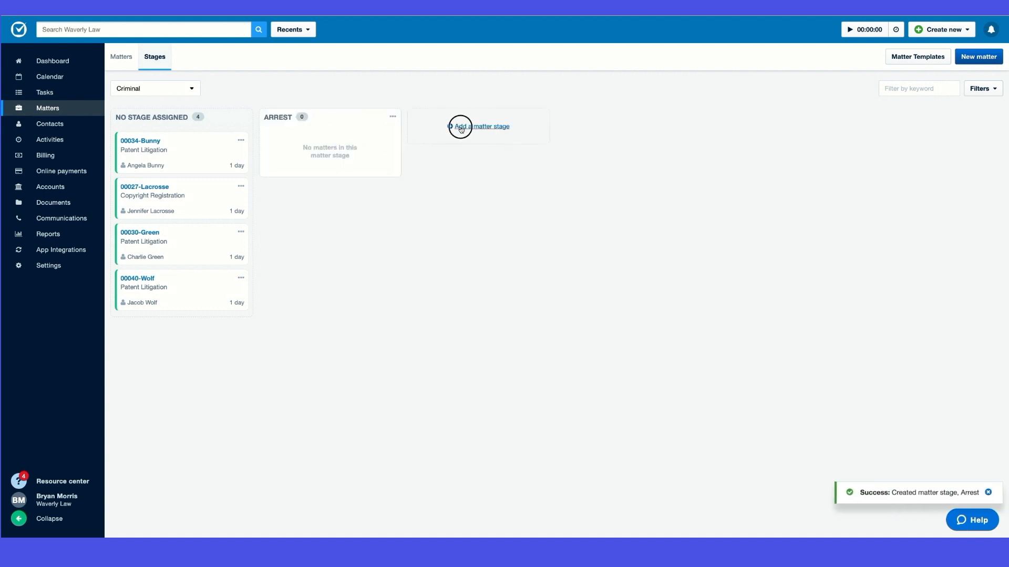
# - Add two more Criminal matter stages named Arraignment and Discovery
pyautogui.click(460, 127)
pyautogui.write('Arraignment')
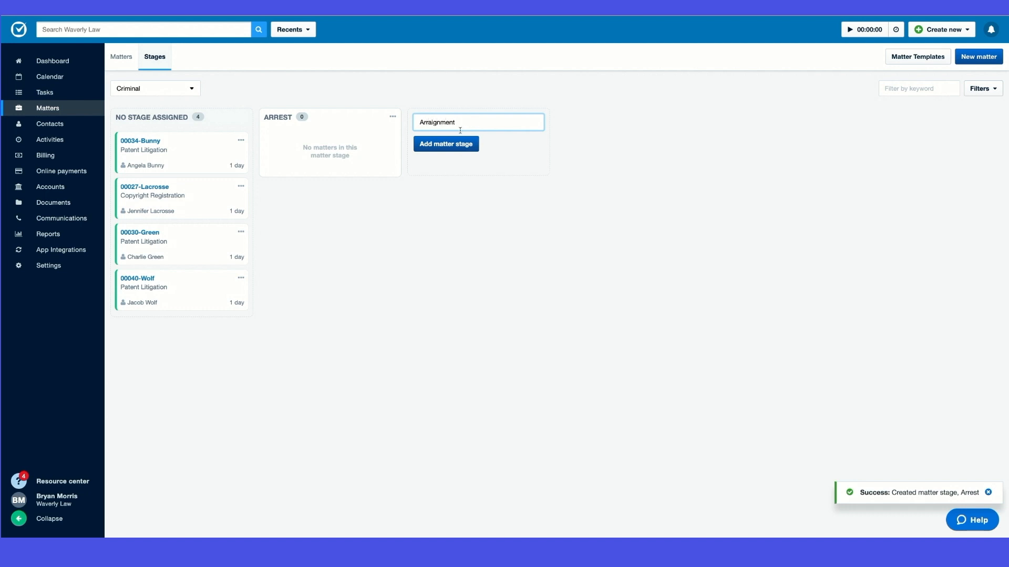
pyautogui.click(458, 143)
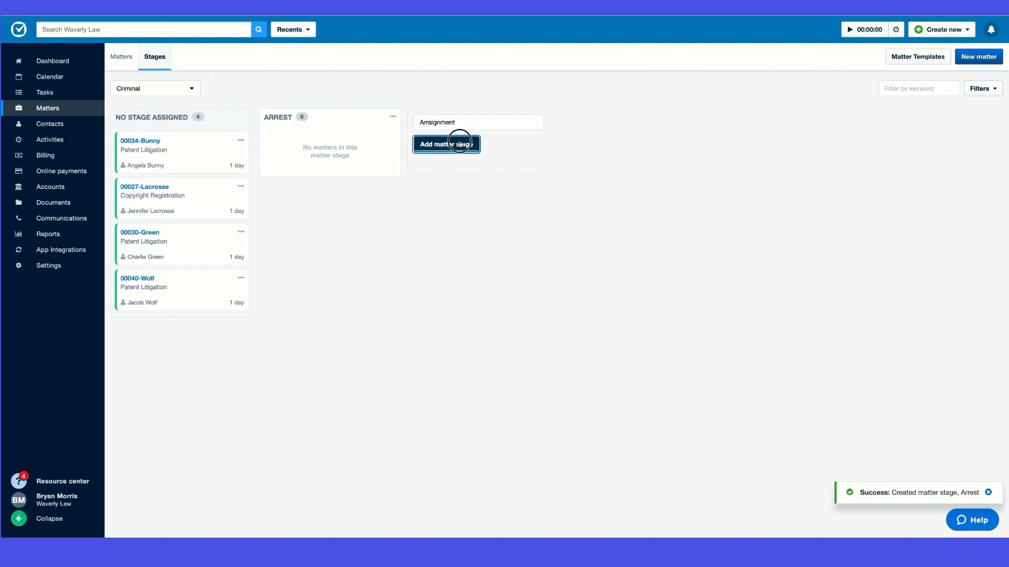
pyautogui.click(610, 130)
pyautogui.write('Discovery')
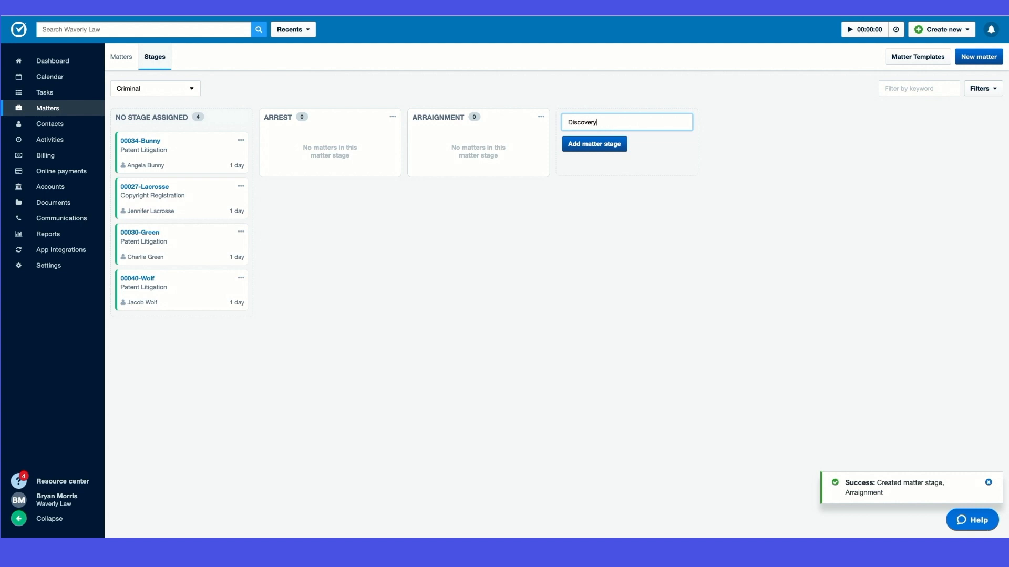
pyautogui.click(596, 144)
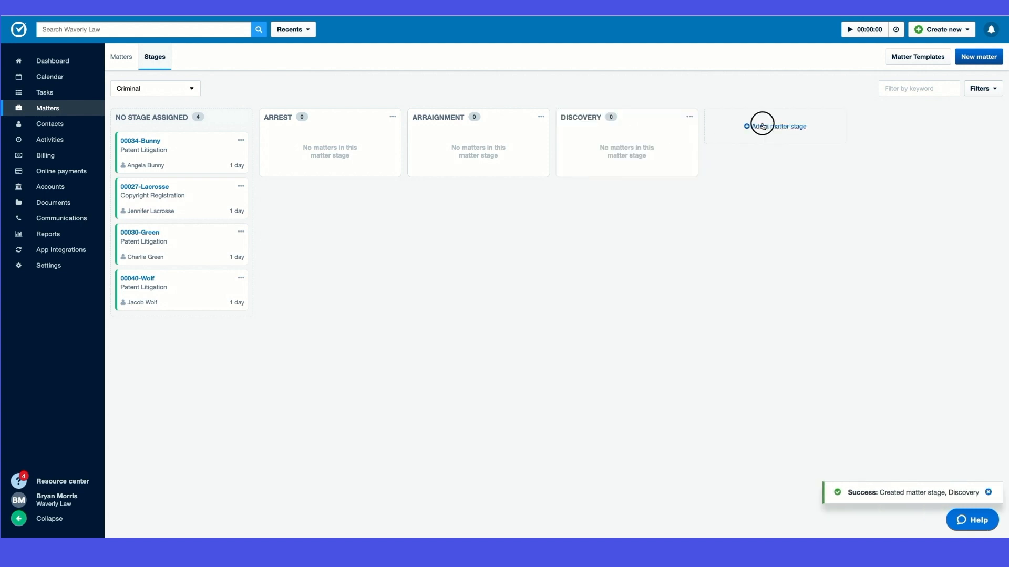
# - Add the final Criminal matter stages, named Trial and Post trial
pyautogui.click(761, 124)
pyautogui.write('T')
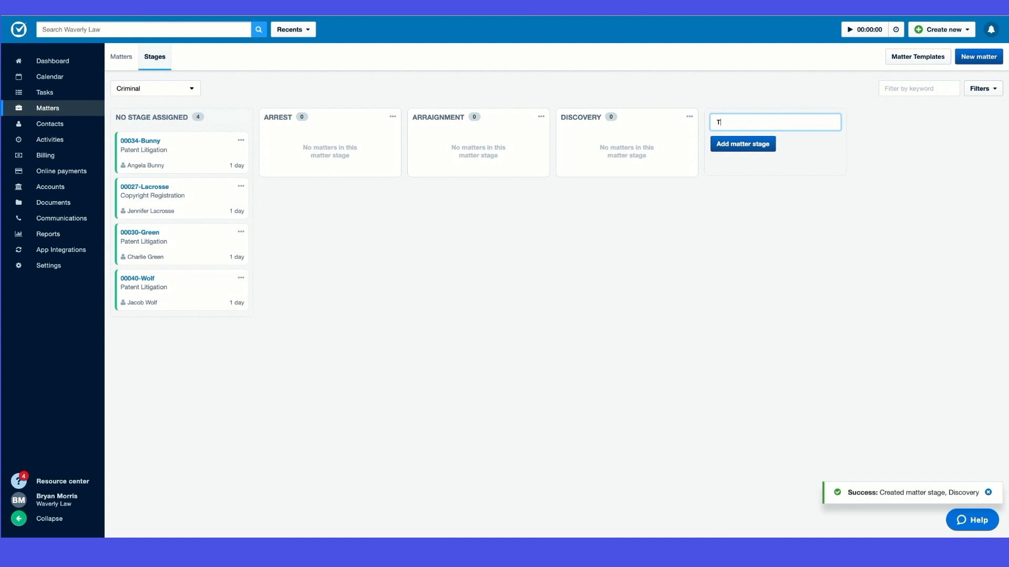
pyautogui.write('rial')
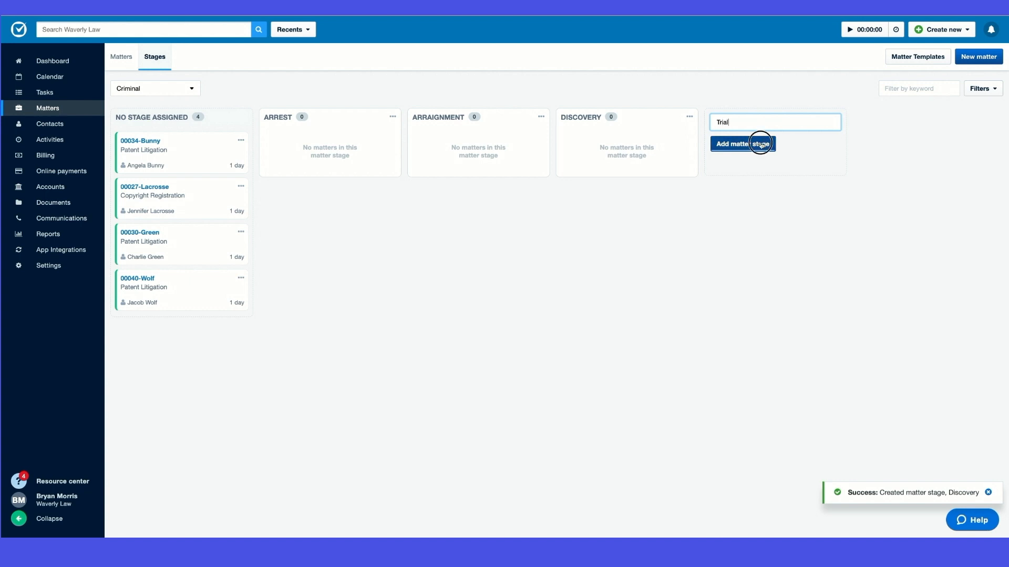
pyautogui.click(762, 144)
pyautogui.click(903, 126)
pyautogui.write('Post trial')
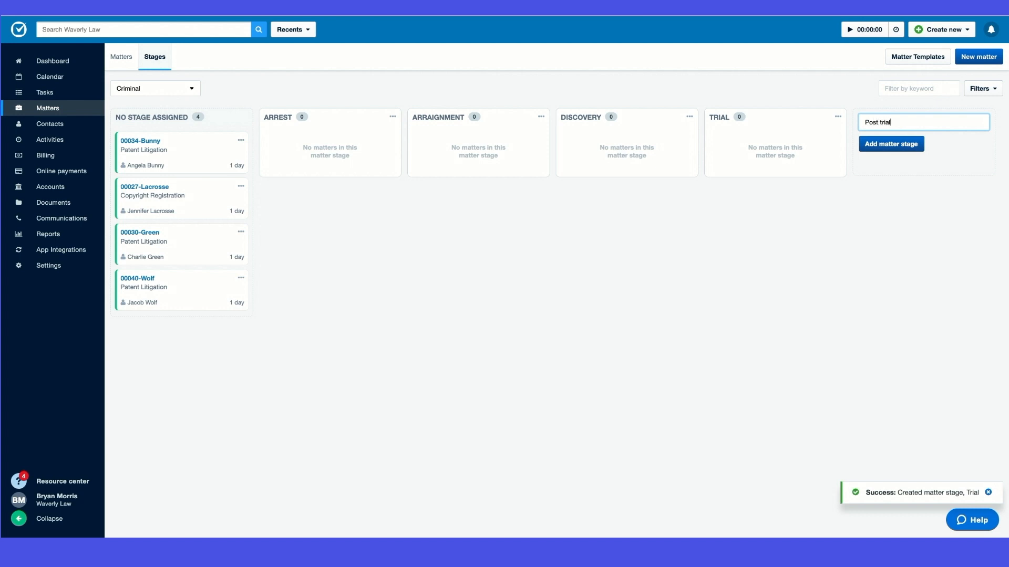
pyautogui.click(900, 146)
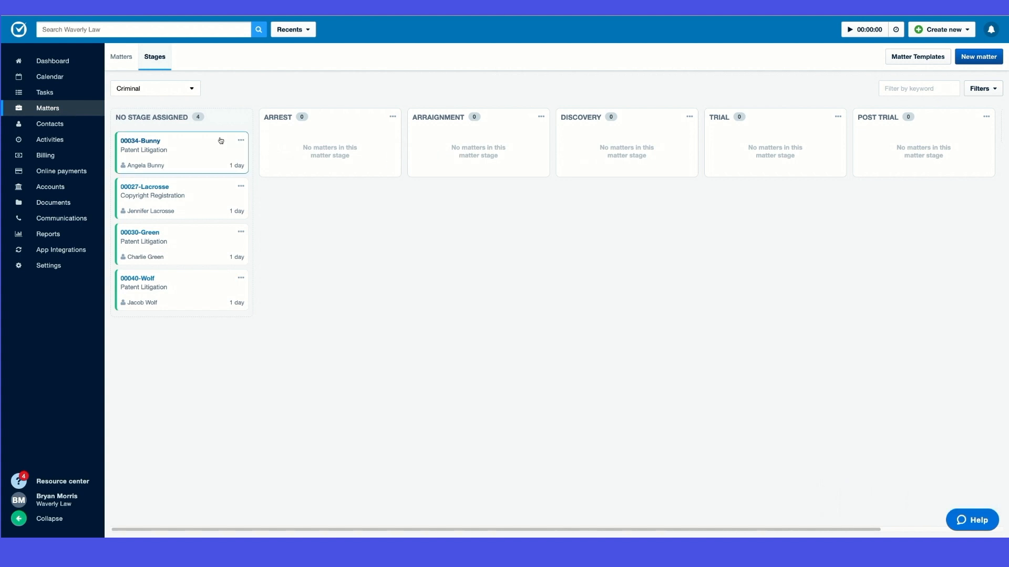
# - Assign the first unassigned matter to Arrest and the next two to Arraignment, moving the upper Arraignment matter on to Arrest
pyautogui.moveTo(209, 134); pyautogui.dragTo(356, 135)
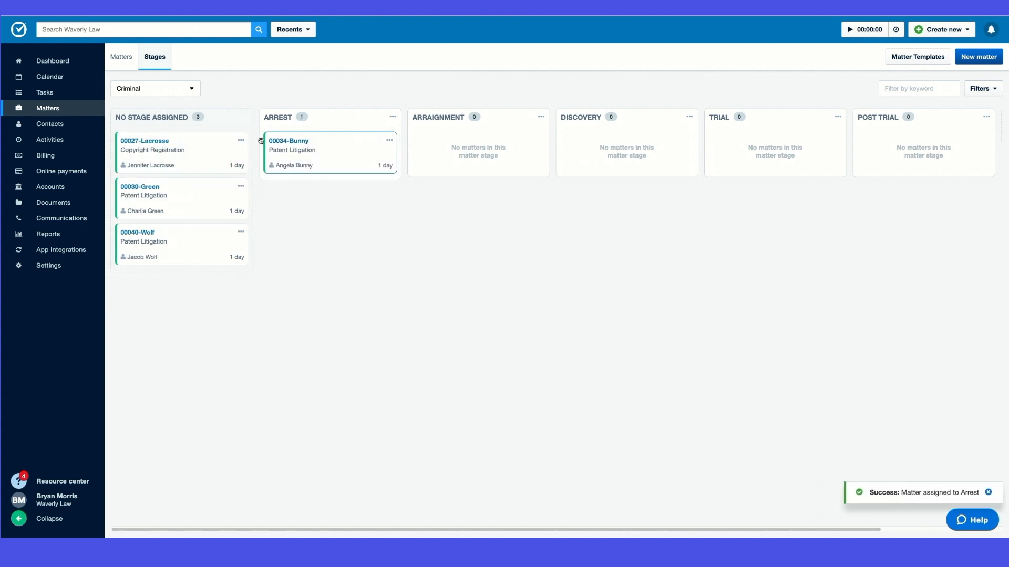
pyautogui.moveTo(221, 134); pyautogui.dragTo(520, 136)
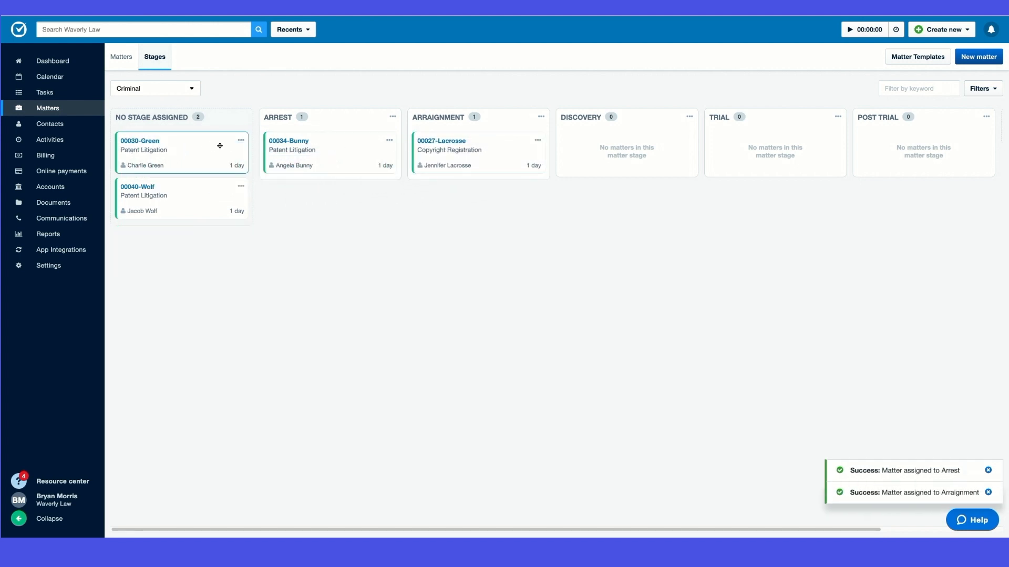
pyautogui.moveTo(208, 135); pyautogui.dragTo(503, 180)
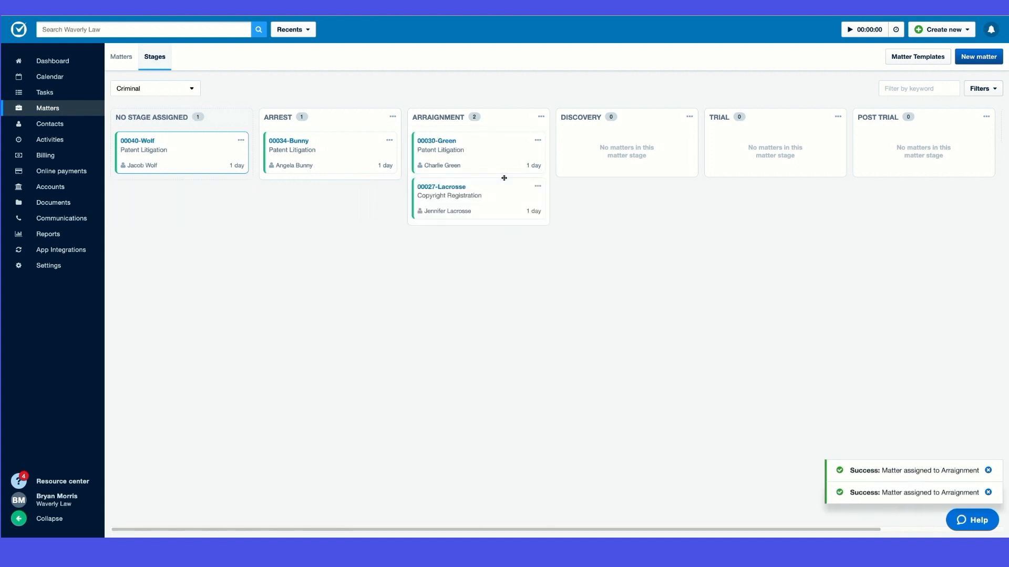
pyautogui.moveTo(490, 133); pyautogui.dragTo(340, 162)
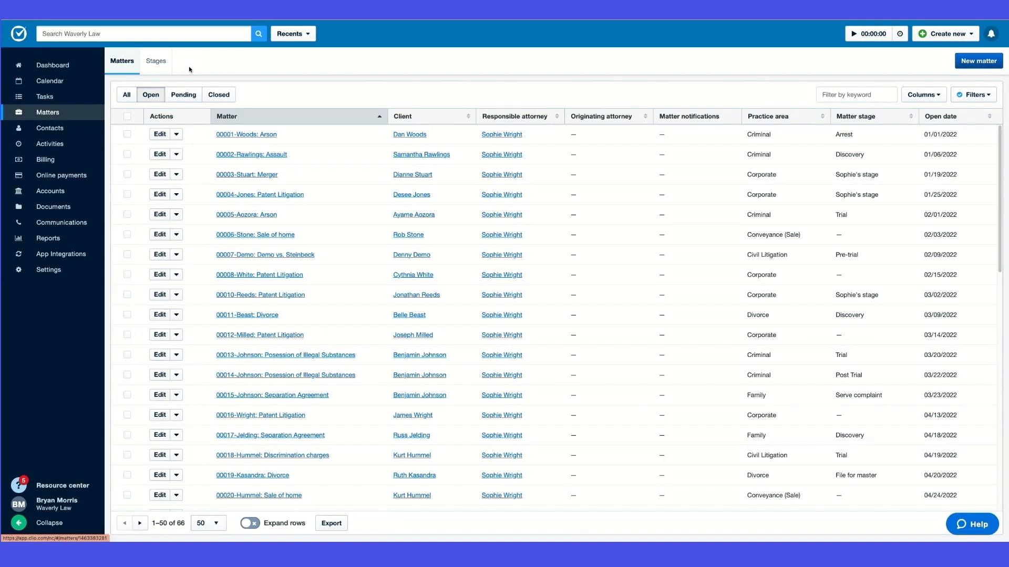
# - Return to the matter stages board and show the stages for the Divorce practice area again
pyautogui.click(157, 61)
pyautogui.click(155, 93)
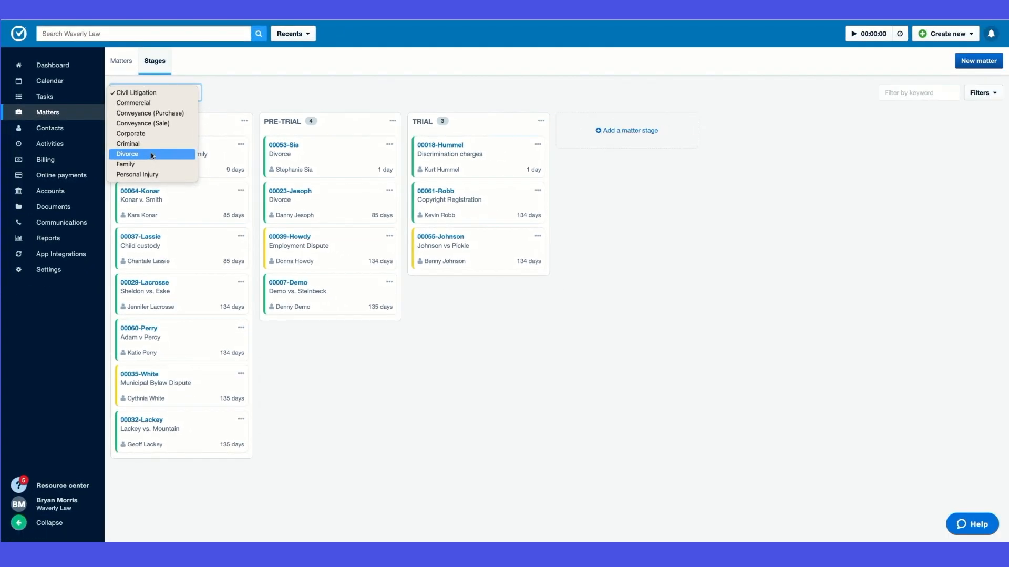
pyautogui.click(151, 155)
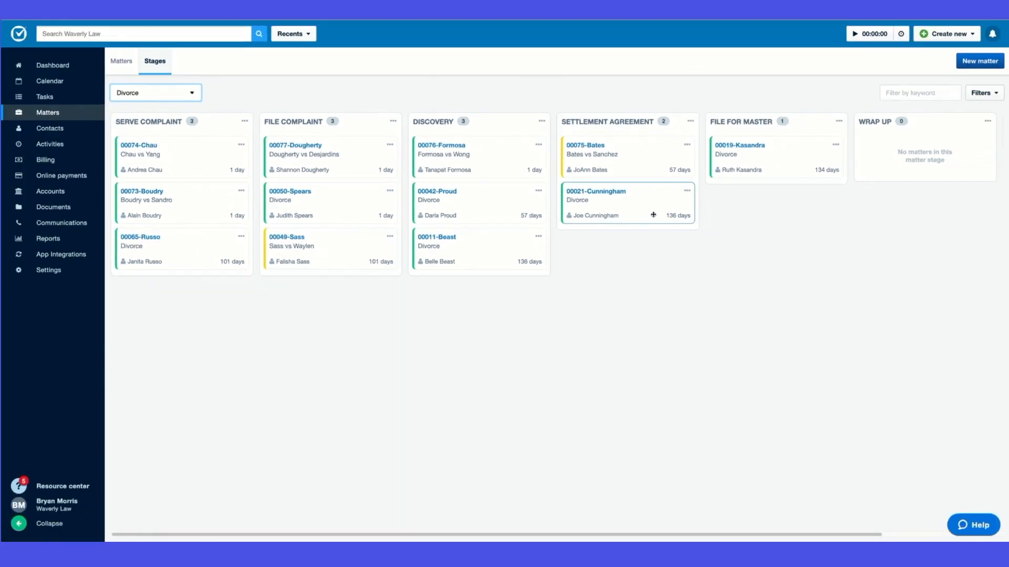
# - Open the second matter under Settlement Agreement and go from its communications to its client portal
pyautogui.click(623, 193)
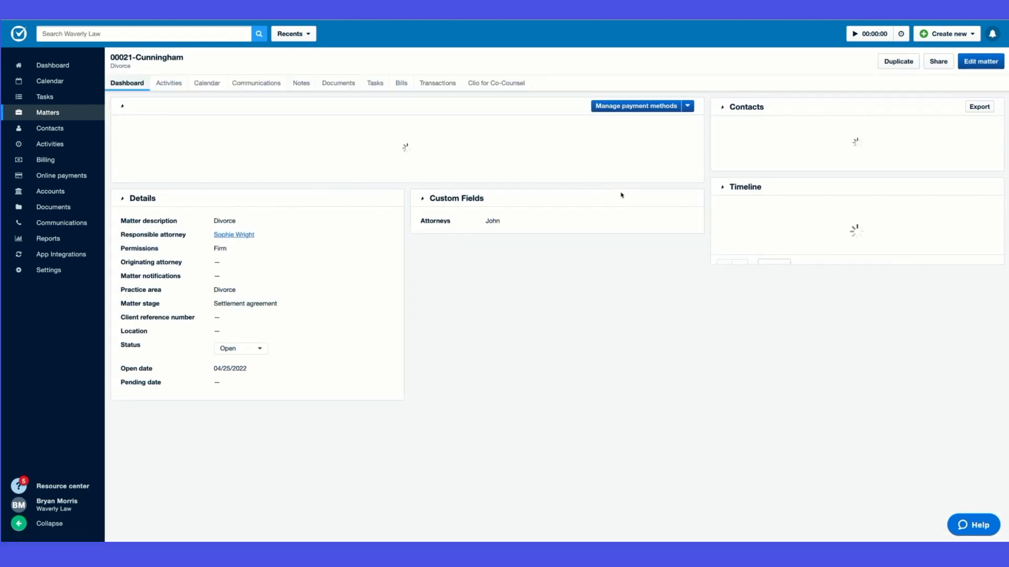
pyautogui.click(274, 84)
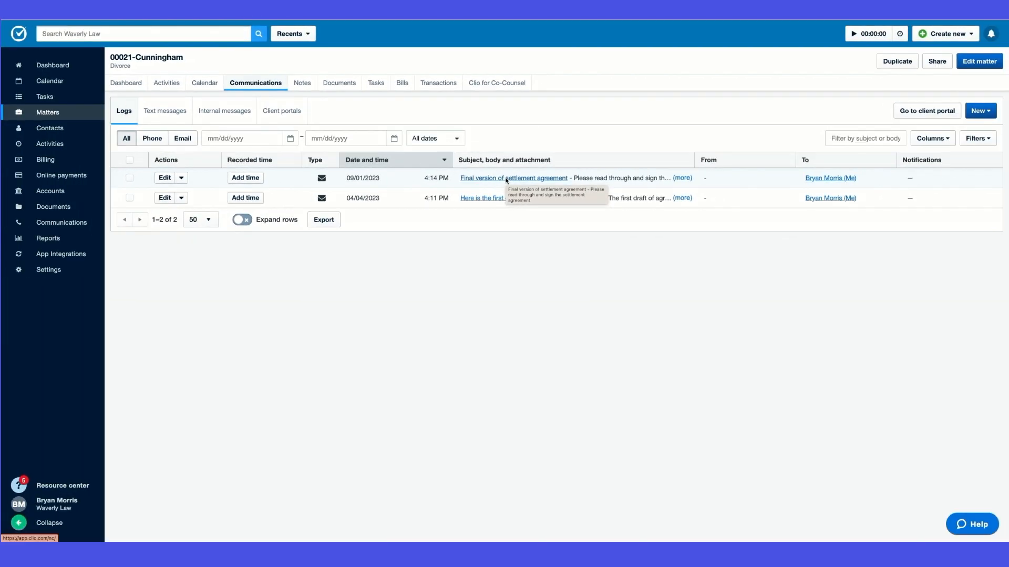
pyautogui.click(928, 111)
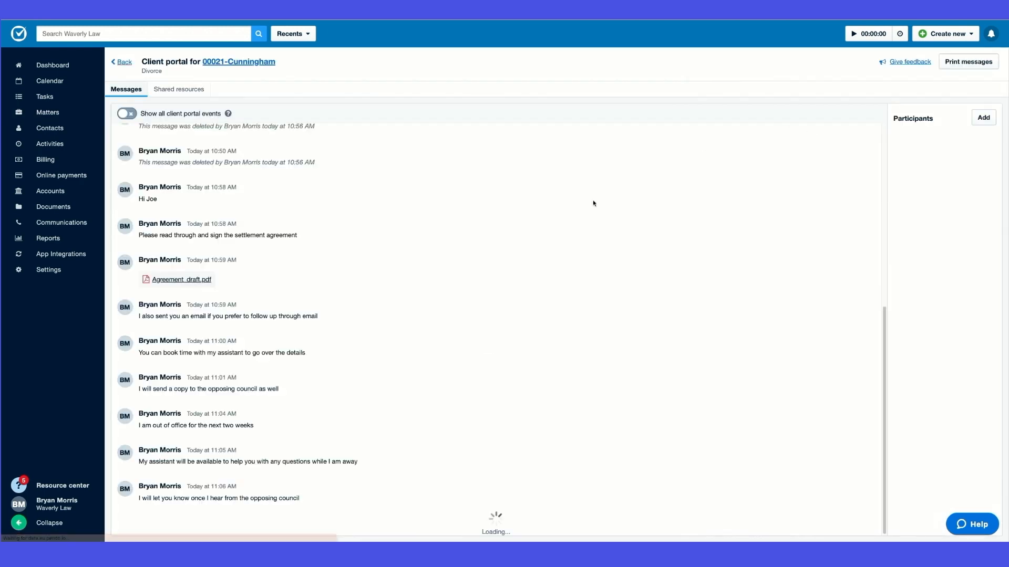
# - Write a client portal message that greets the client by first name and follows up on signing
pyautogui.click(150, 491)
pyautogui.write('Hey Joe,')
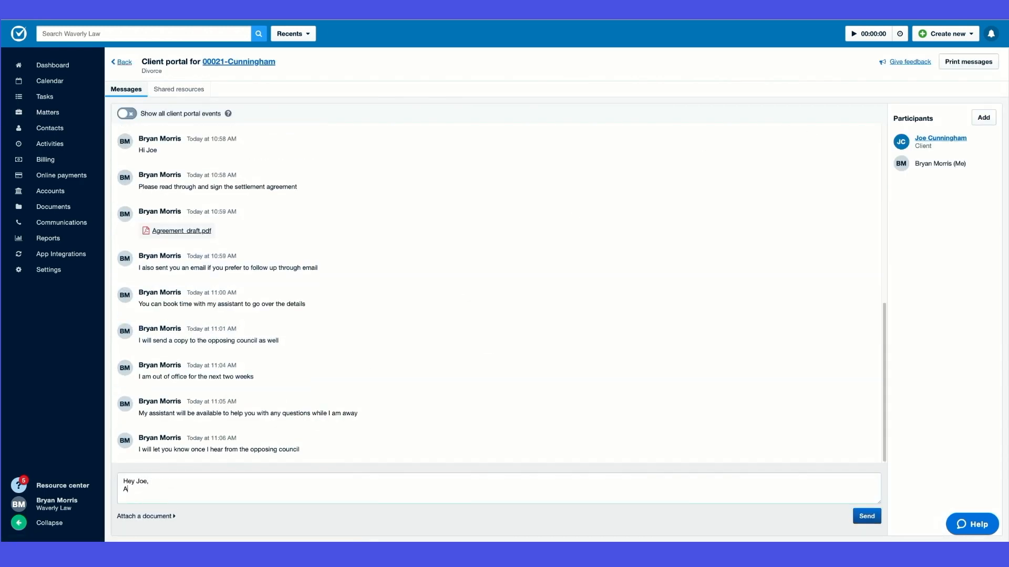
pyautogui.write('date on sign')
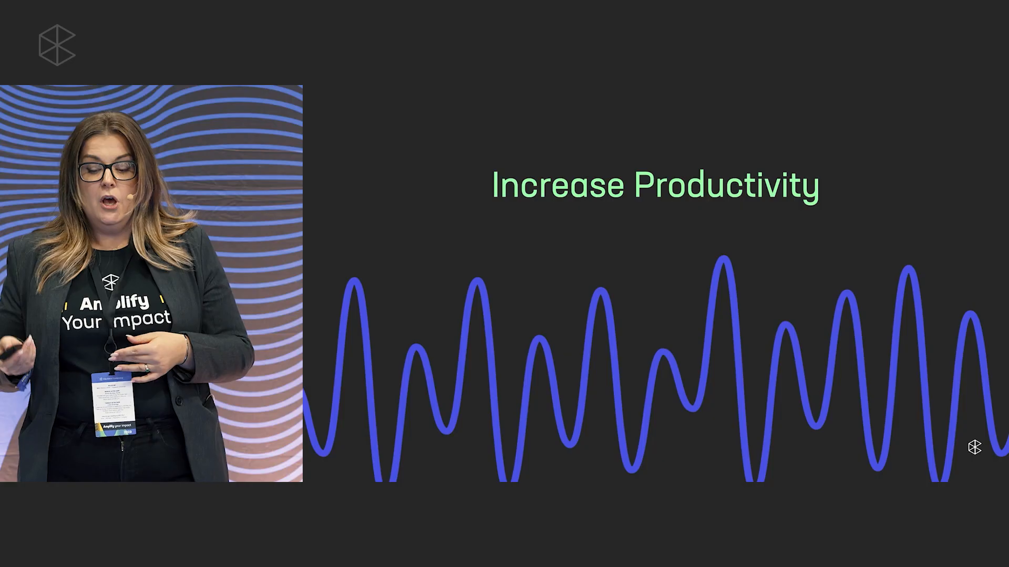